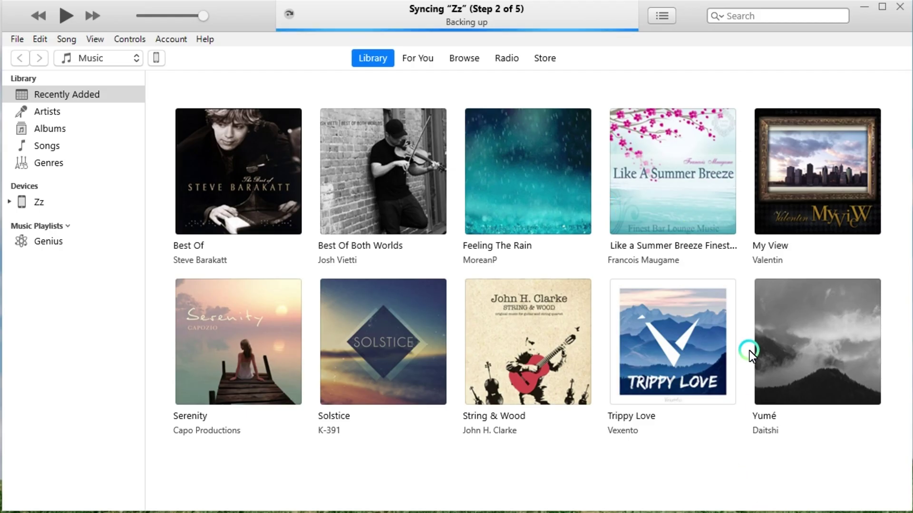
- Open the iPhone 8 summary page and review its iOS 15.1 version, backups and options
left_click(158, 58)
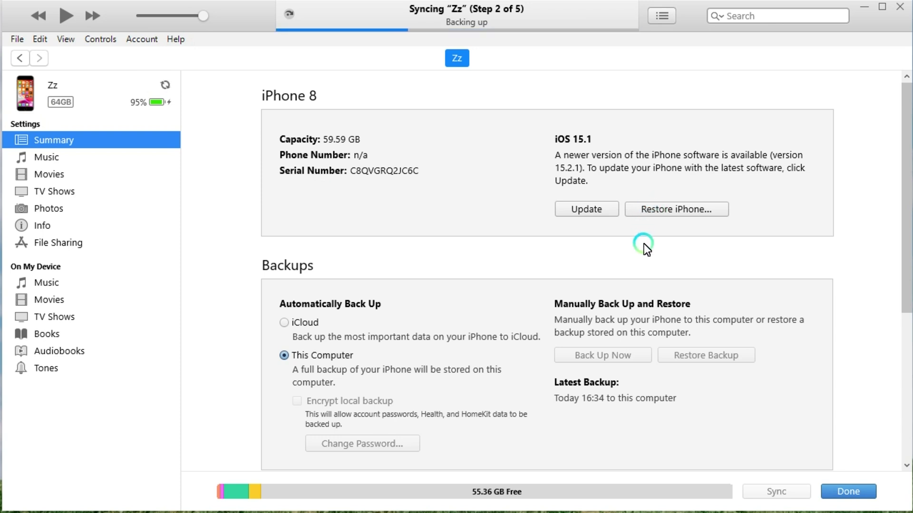
scroll(643, 243, "down", 5)
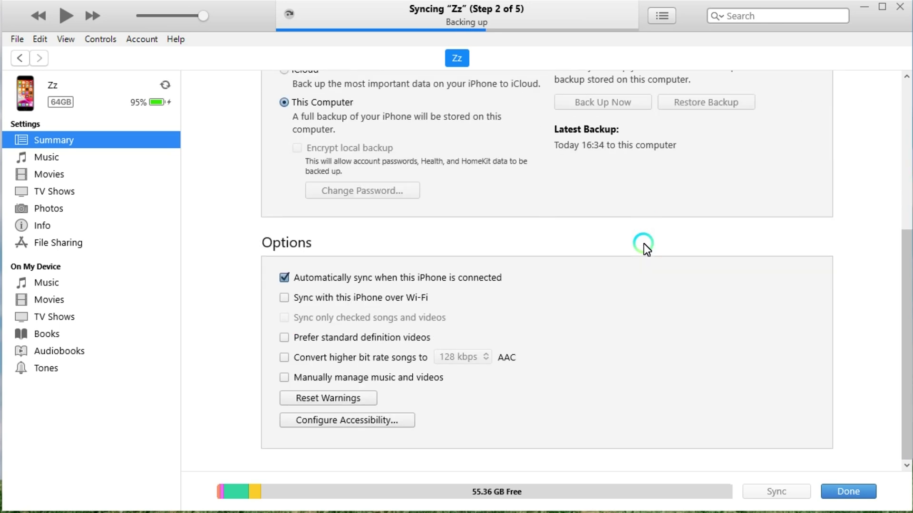
scroll(644, 243, "up", 5)
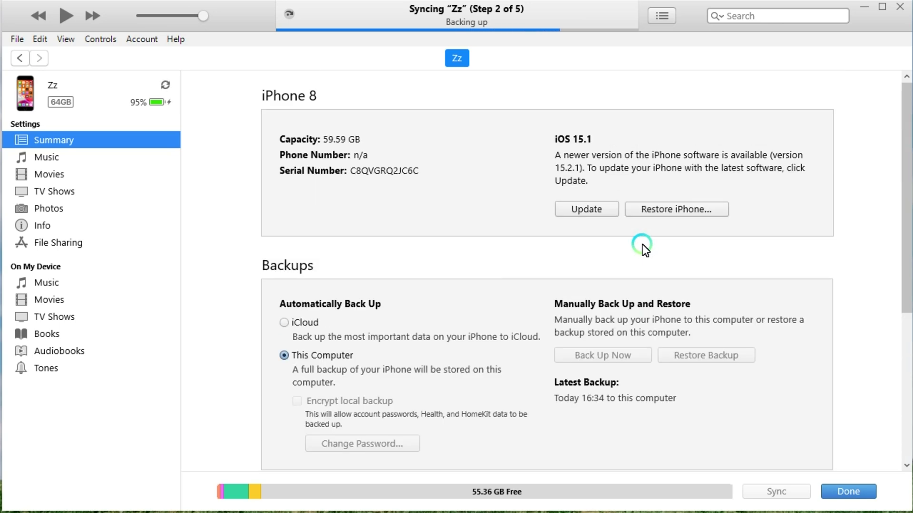
- Restore and update the iPhone 8 to factory settings without a backup, then return to the library
left_click(653, 212)
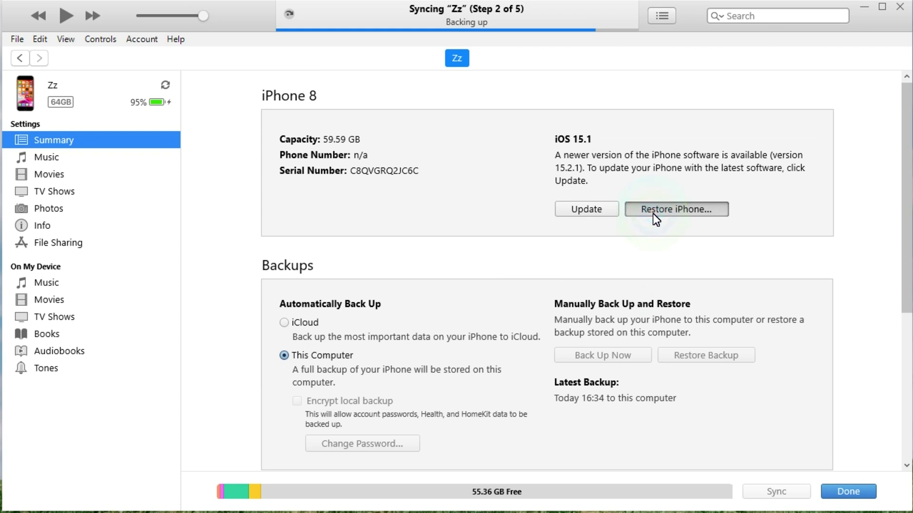
left_click(652, 213)
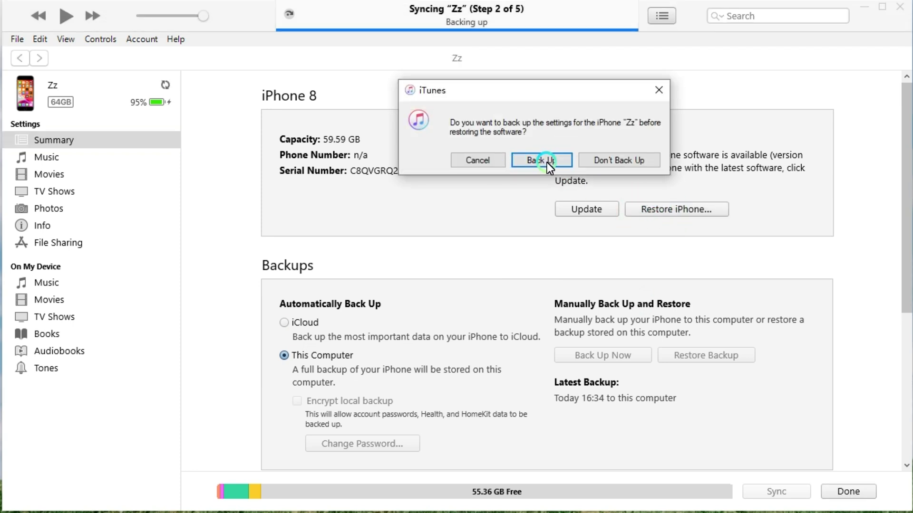
left_click(592, 161)
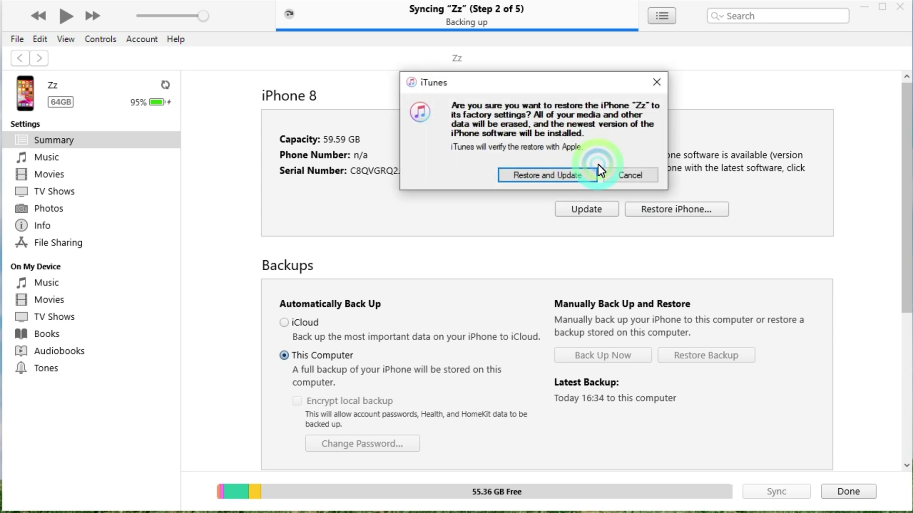
left_click(553, 175)
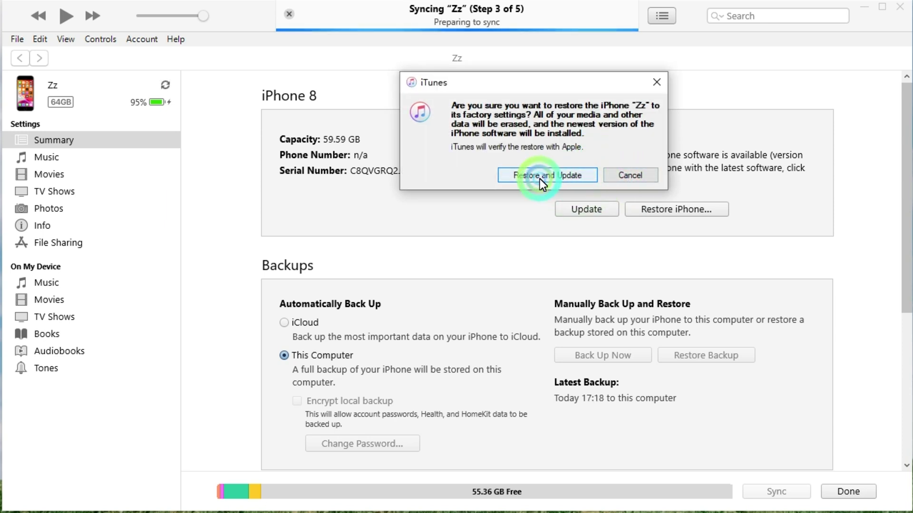
left_click(540, 178)
left_click(671, 338)
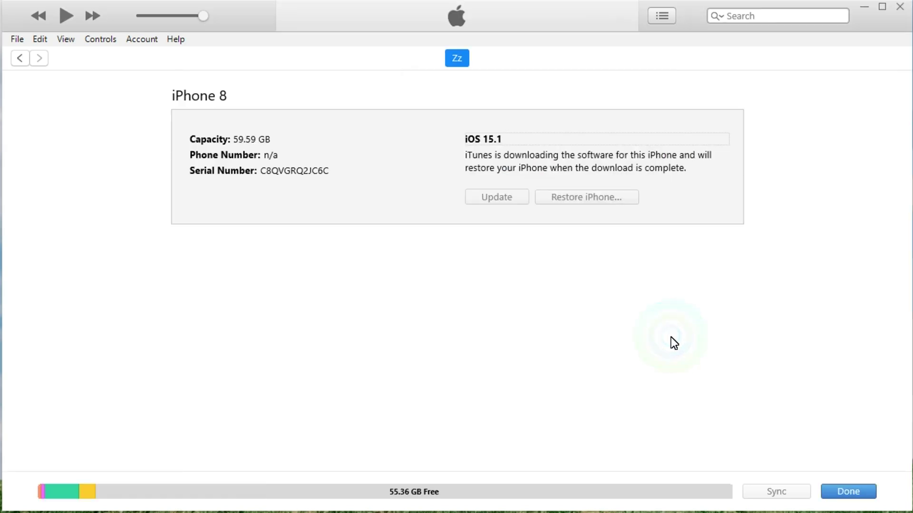
left_click(841, 496)
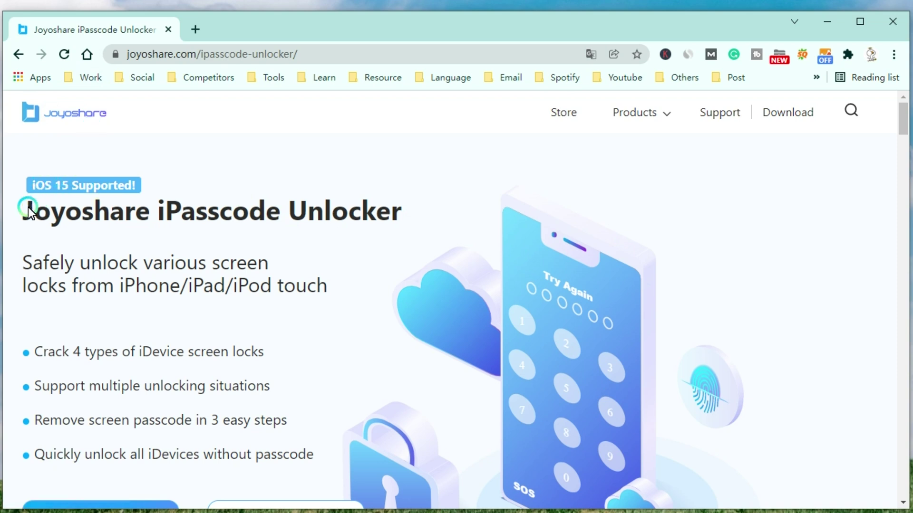
- Highlight and then deselect the 'Joyoshare iPasscode Unlocker' title on the product page
left_click_drag(24, 213, 410, 220)
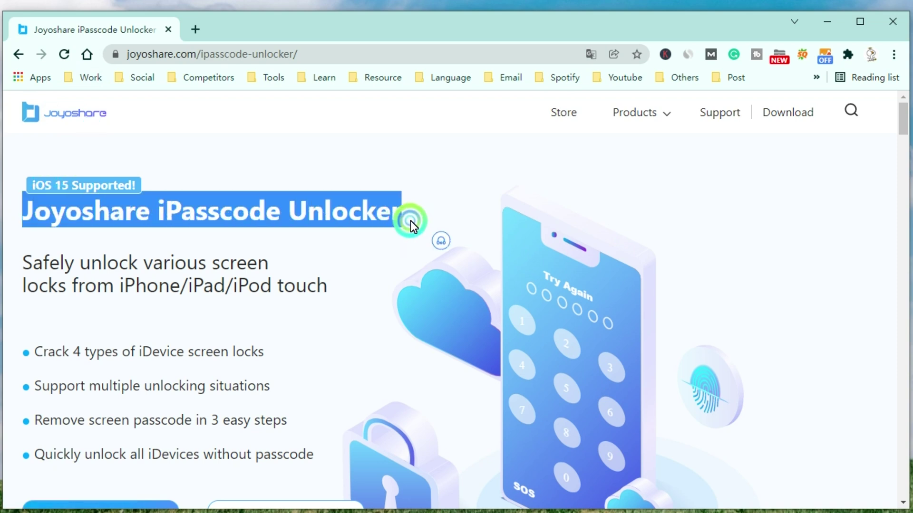
left_click(281, 244)
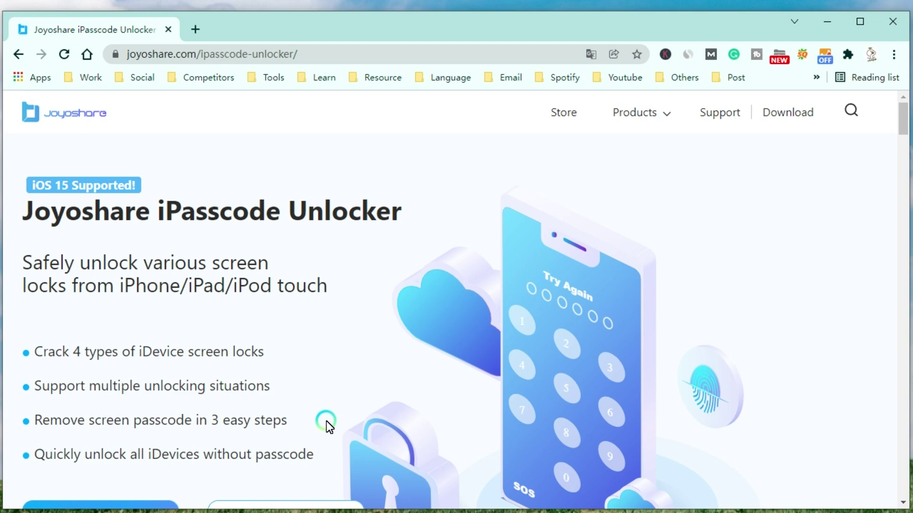
- Scroll the product page past Awards & Reviews to the Different Scenarios section
scroll(570, 285, "down", 7)
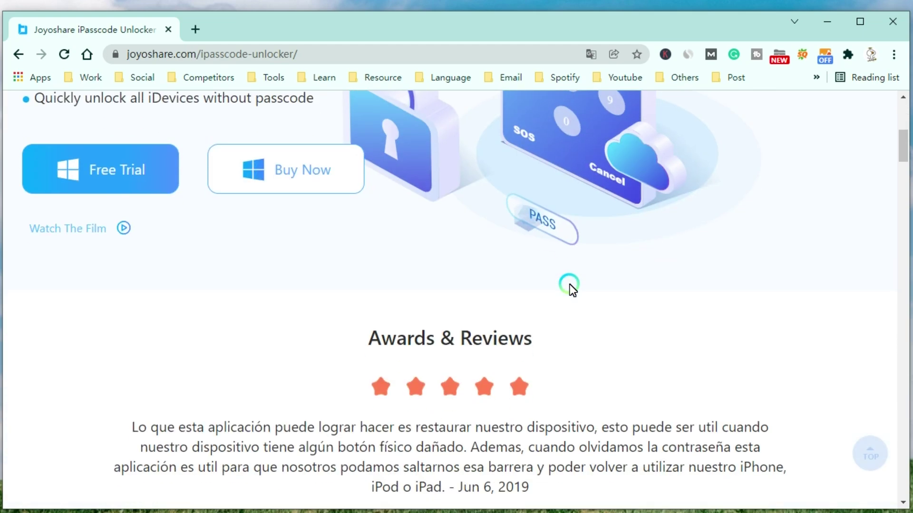
scroll(569, 285, "down", 10)
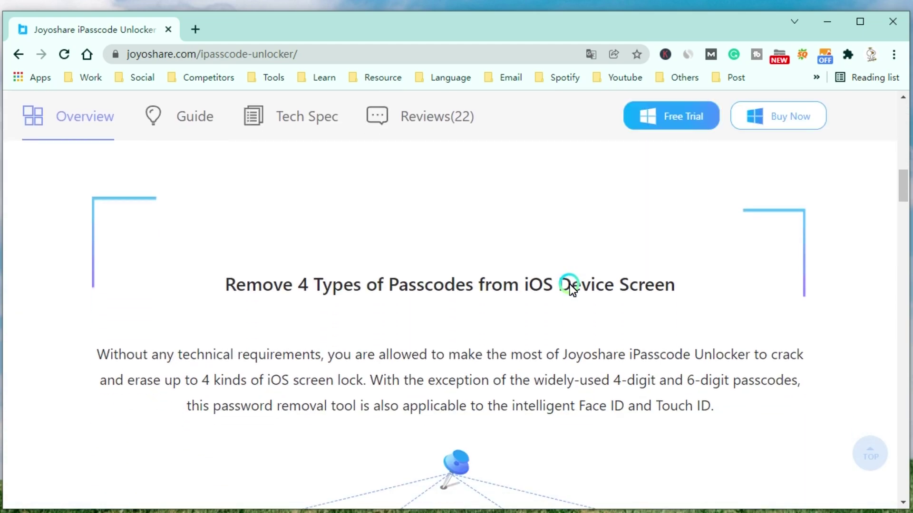
scroll(570, 284, "down", 2)
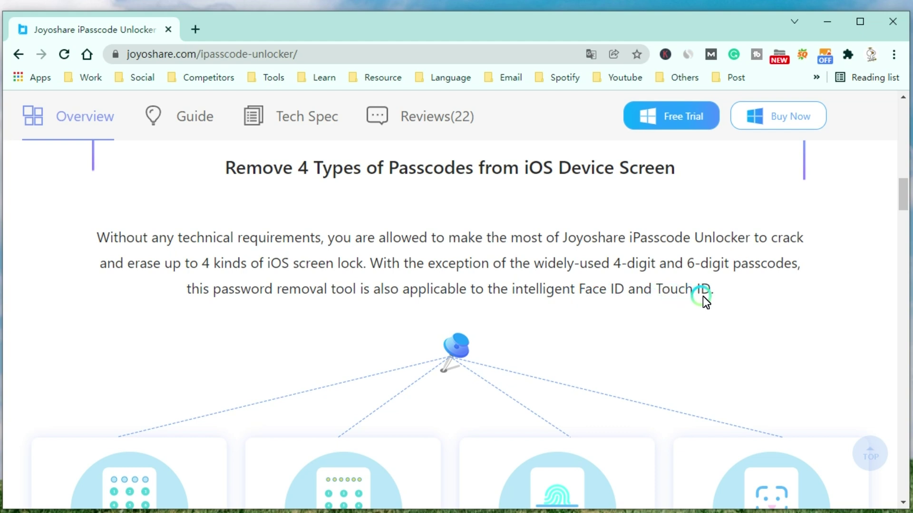
scroll(728, 319, "down", 5)
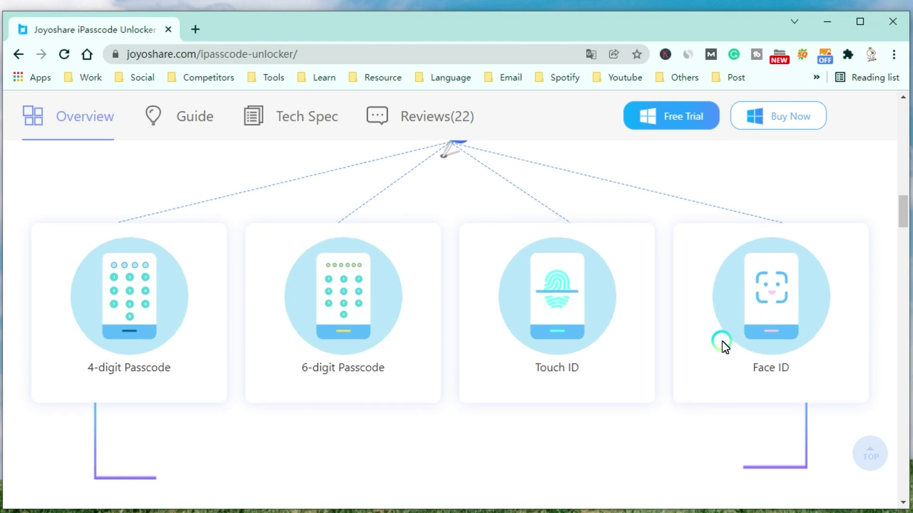
scroll(722, 341, "down", 12)
scroll(722, 342, "up", 1)
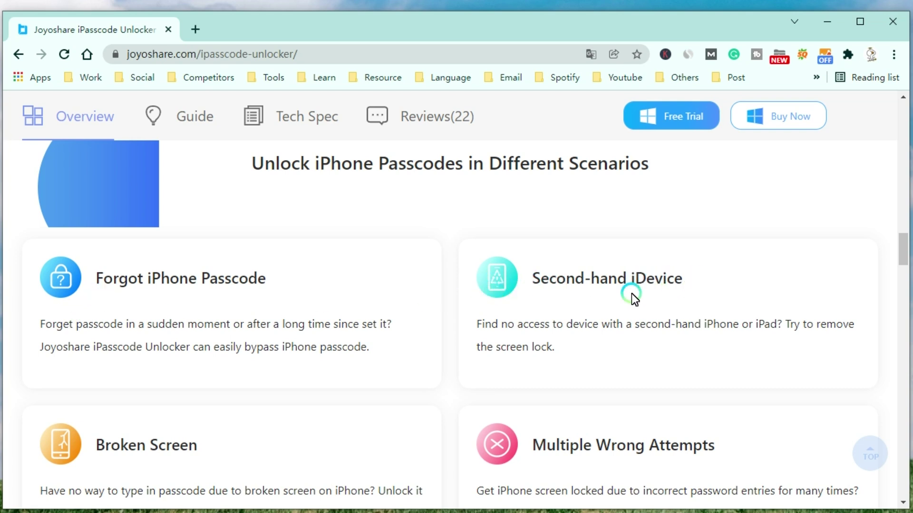
scroll(567, 344, "down", 1)
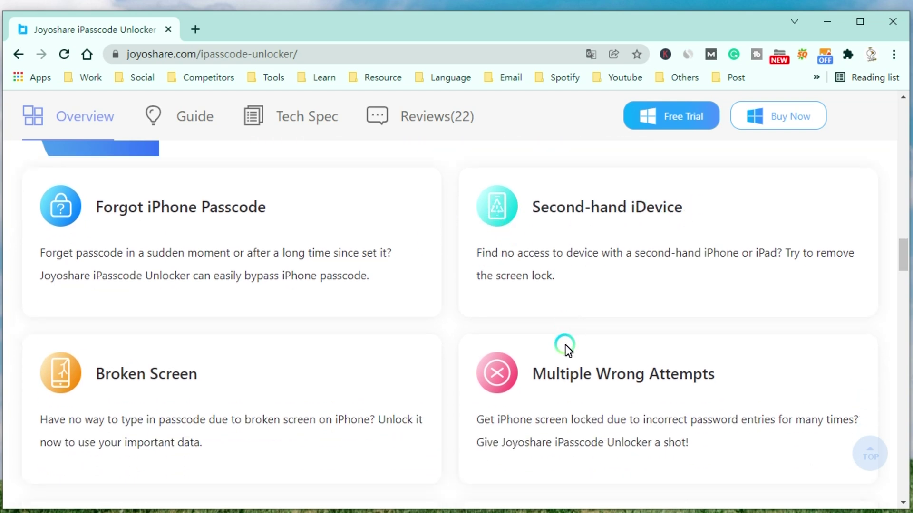
scroll(561, 347, "down", 1)
scroll(555, 349, "down", 2)
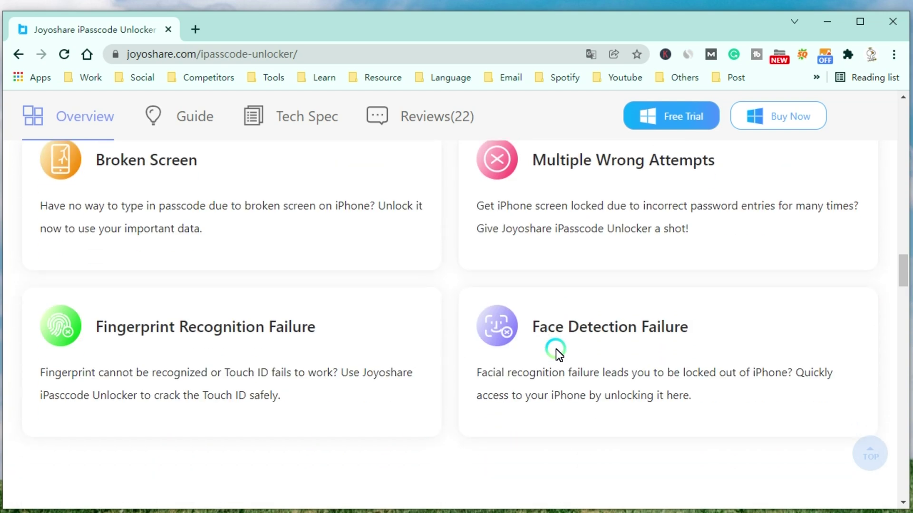
scroll(555, 349, "up", 1)
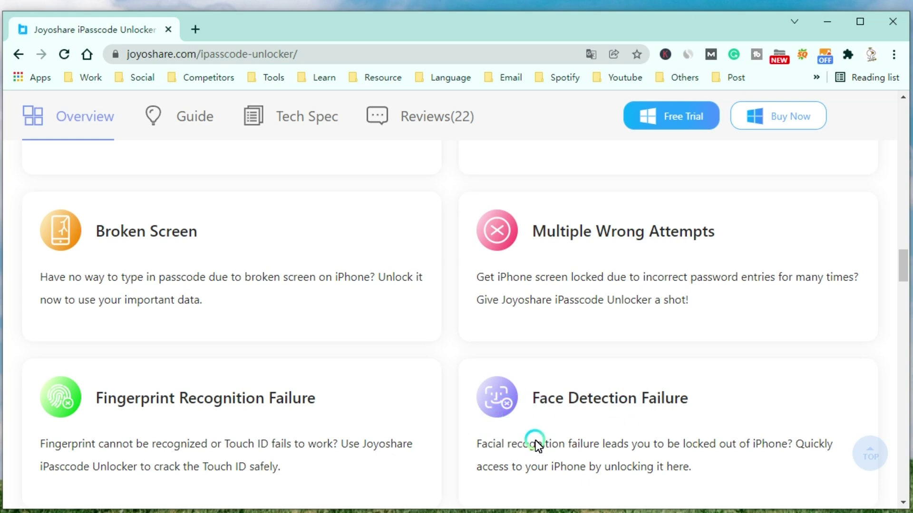
scroll(620, 423, "down", 10)
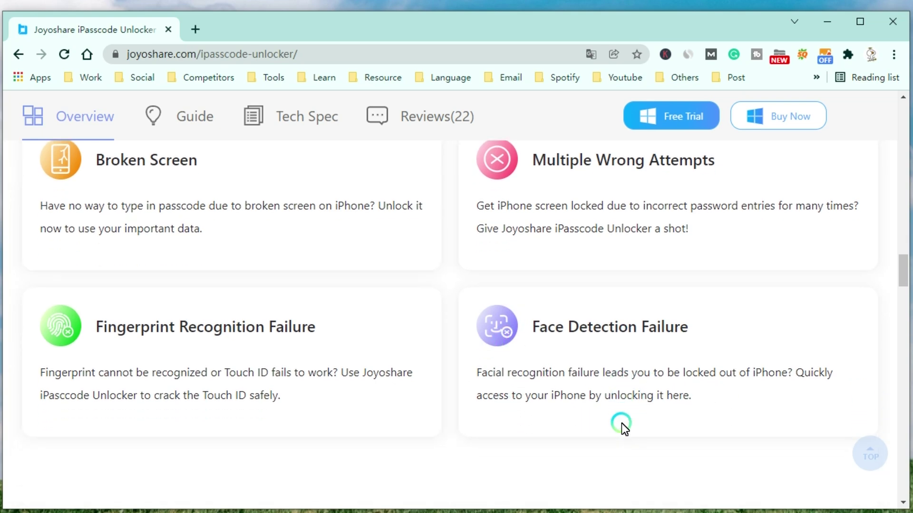
scroll(621, 423, "up", 1)
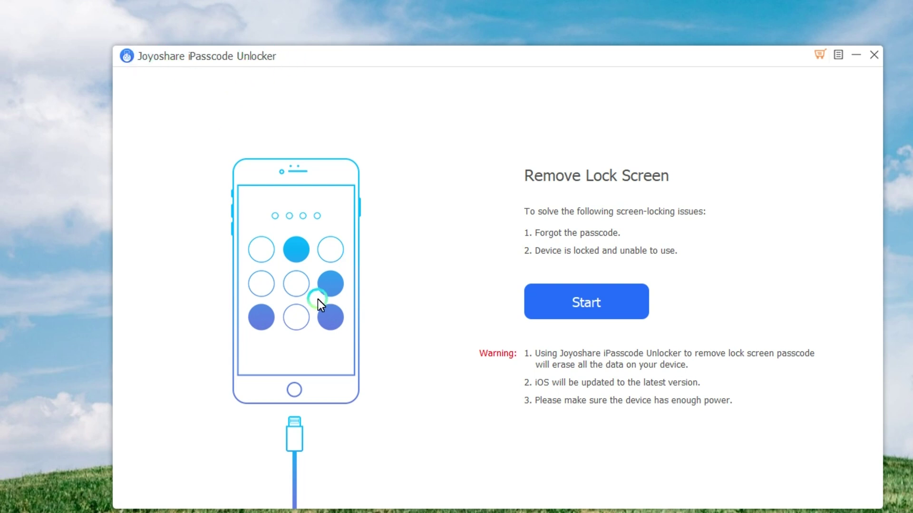
- Start lock screen removal to reach the firmware package page for the iPhone 8 on iOS 15.2.1
left_click(587, 304)
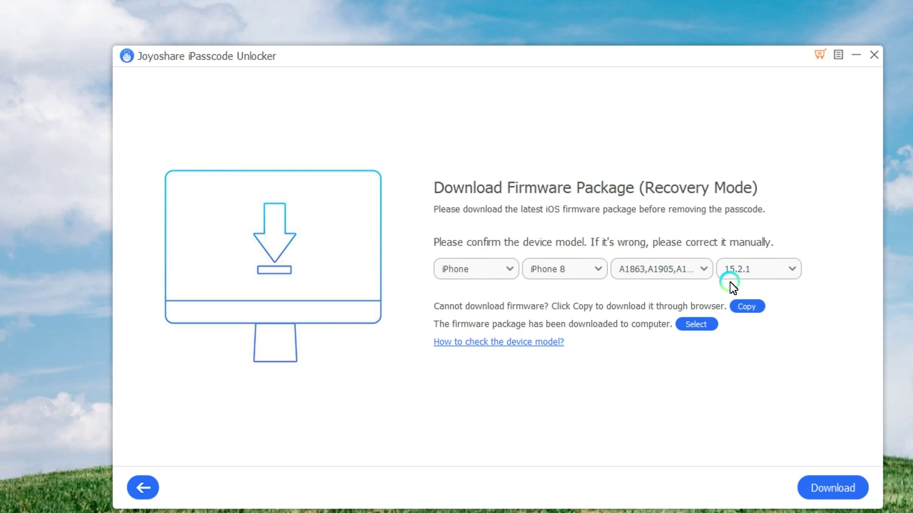
- Start downloading the iOS 15.2.1 firmware package for the iPhone 8
left_click(852, 491)
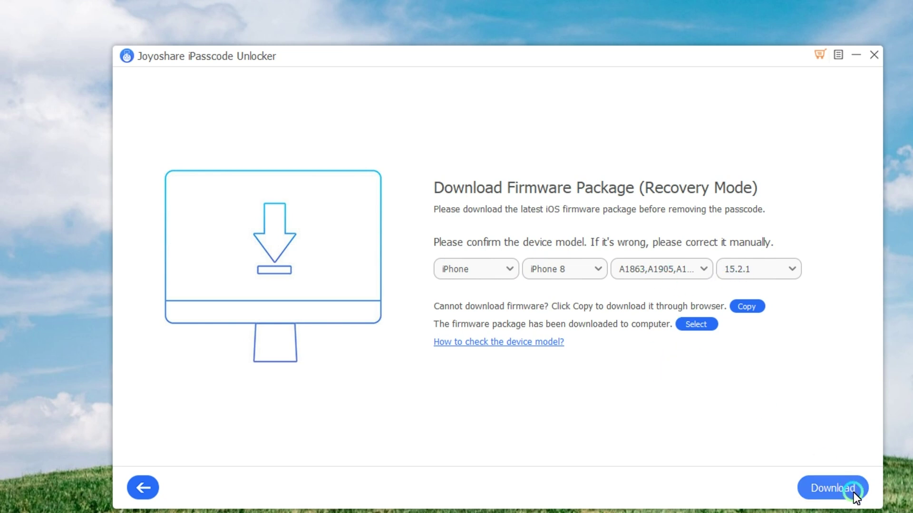
left_click(852, 491)
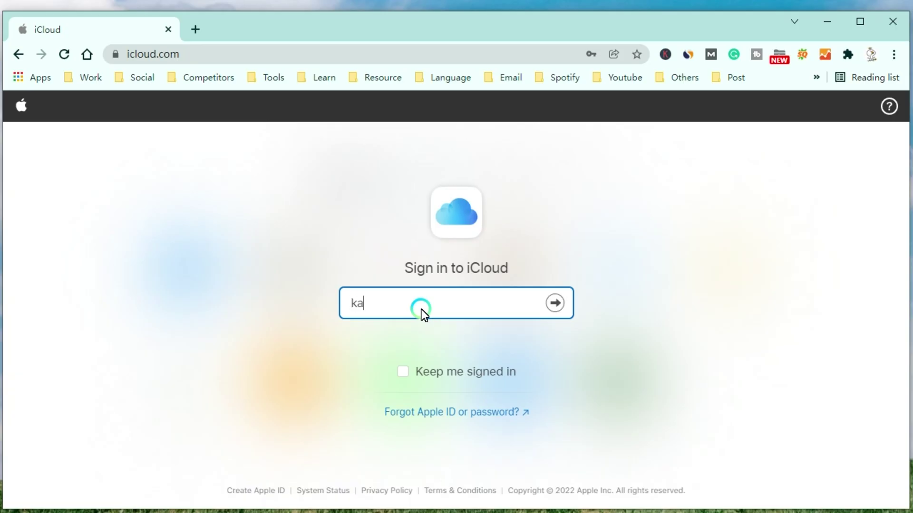
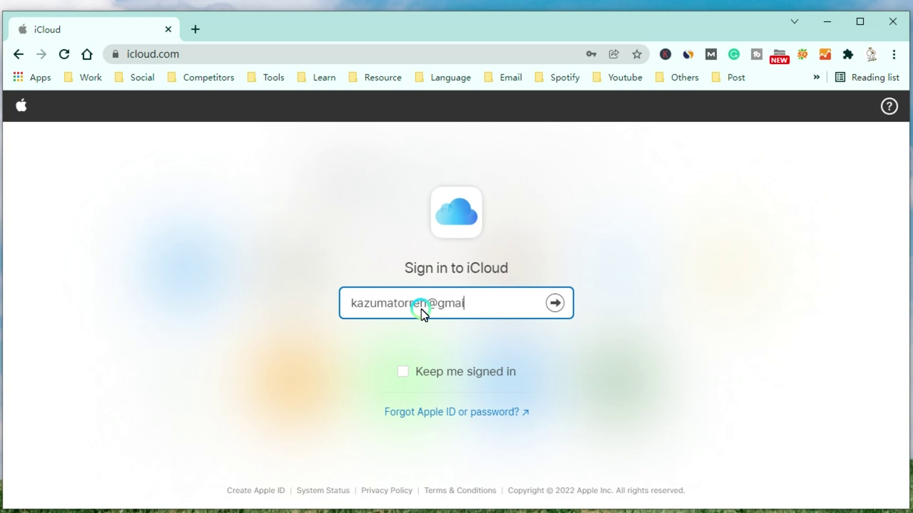
- Sign in to iCloud with the account's Apple ID e-mail and password, then continue to icloud.com.cn
left_click(557, 304)
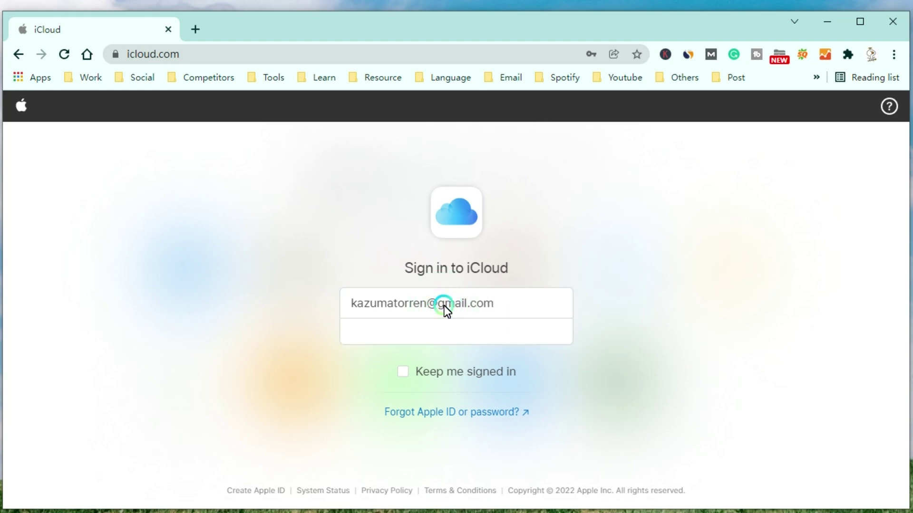
left_click(436, 332)
type("••••")
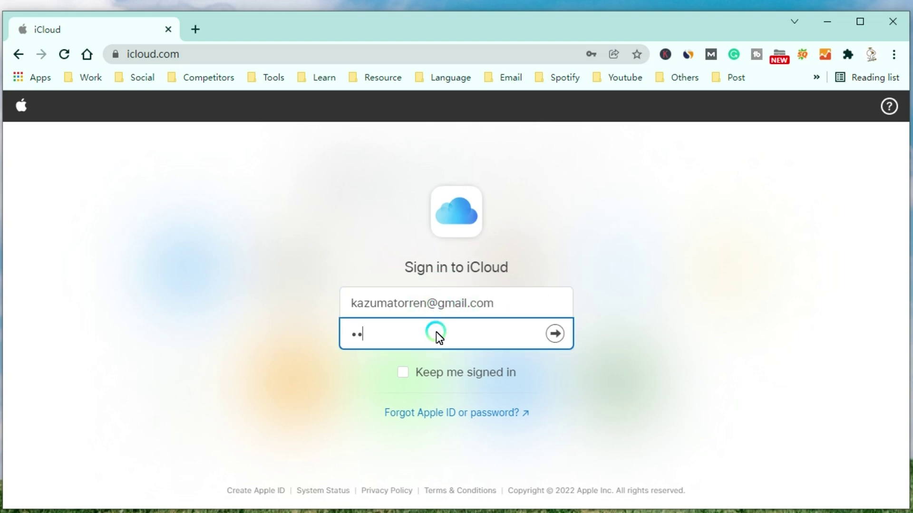
type("•••••••••")
left_click(554, 334)
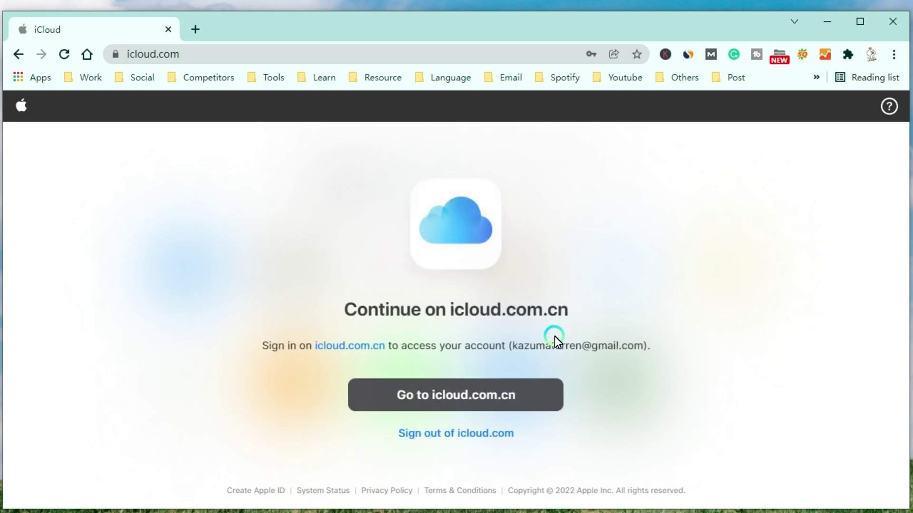
left_click(510, 401)
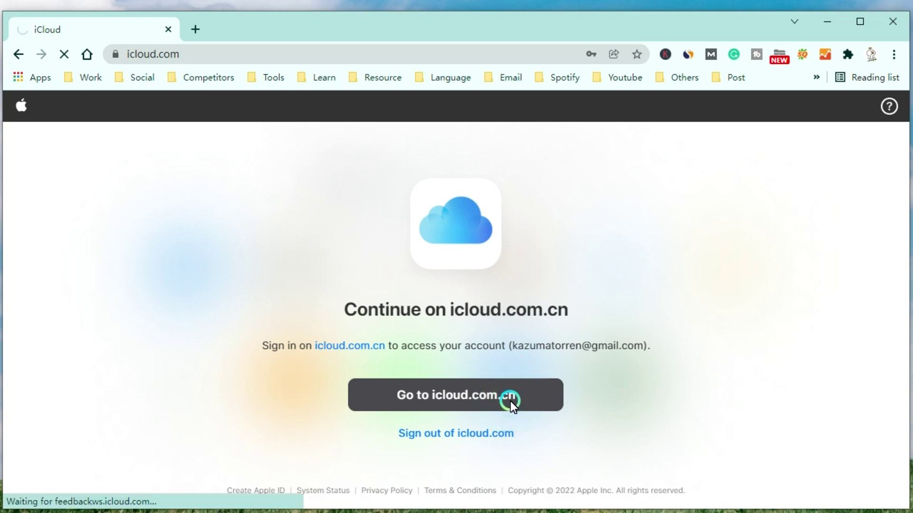
- In Find iPhone, select the Zz iPhone from All Devices and choose Erase iPhone
left_click(618, 391)
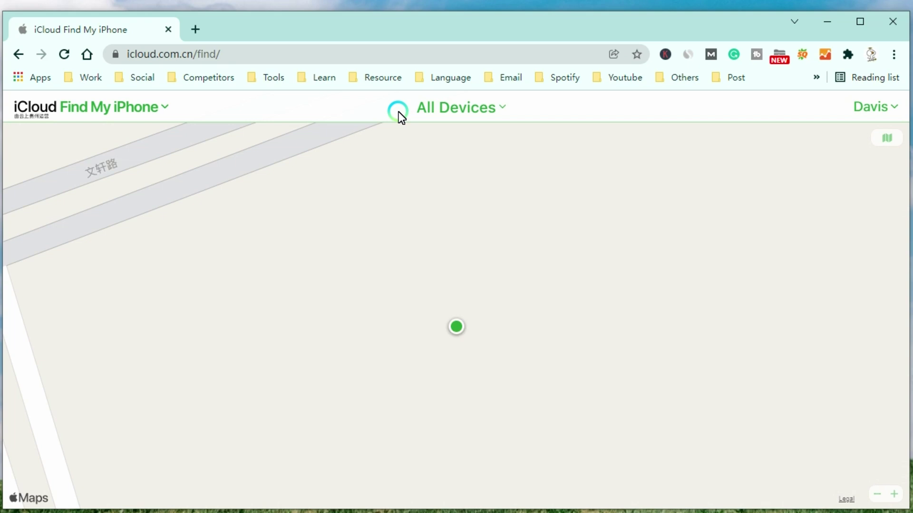
left_click(500, 112)
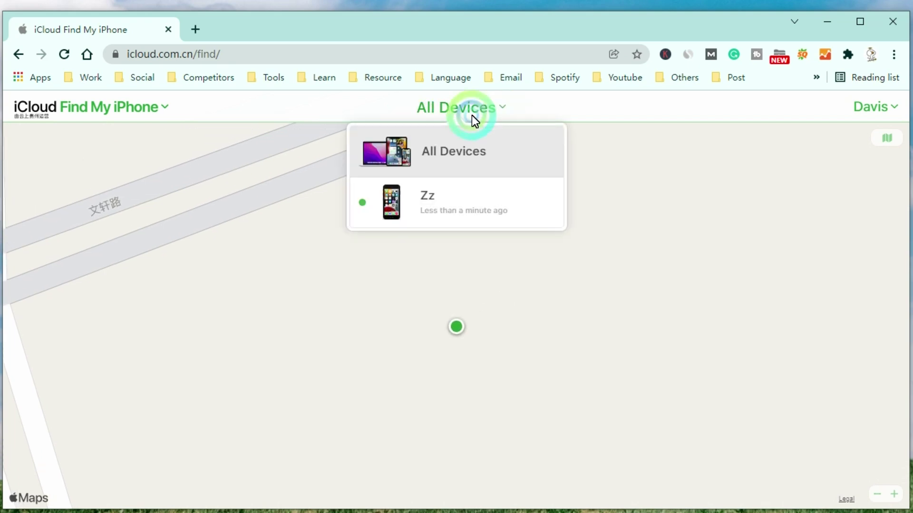
left_click(427, 209)
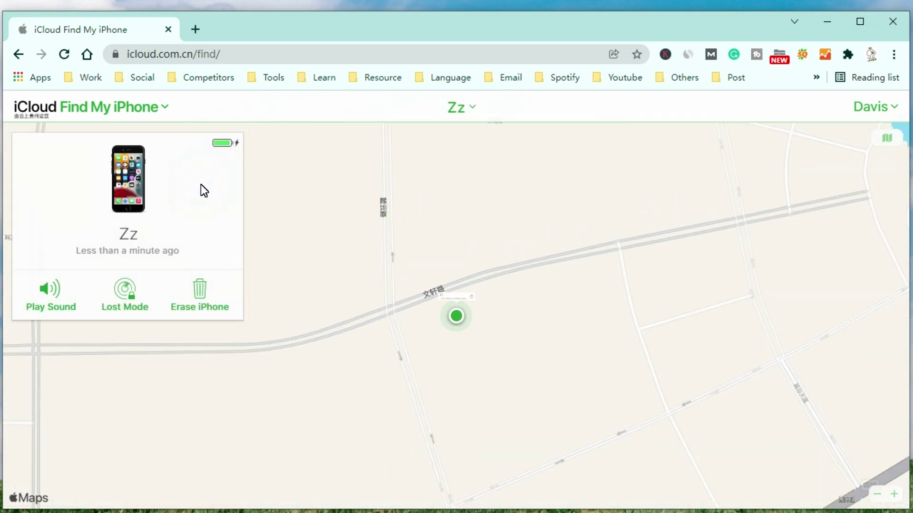
left_click(122, 172)
left_click(204, 287)
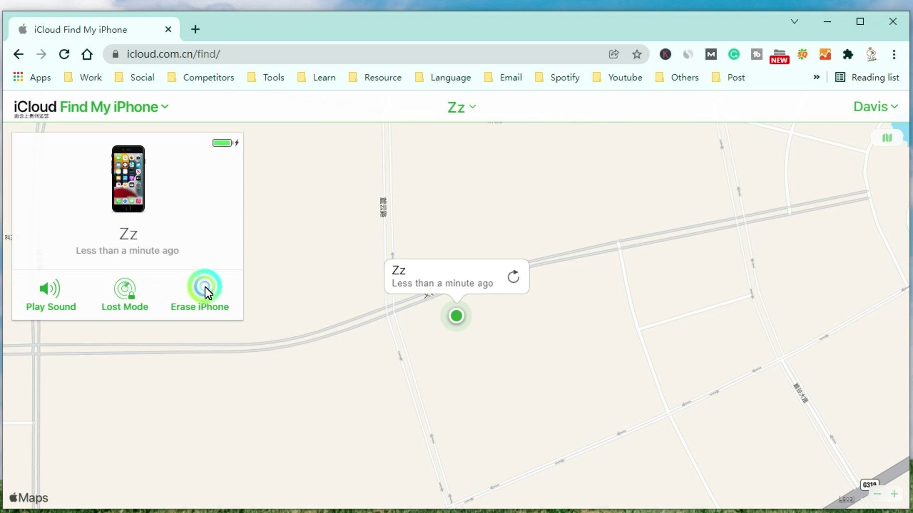